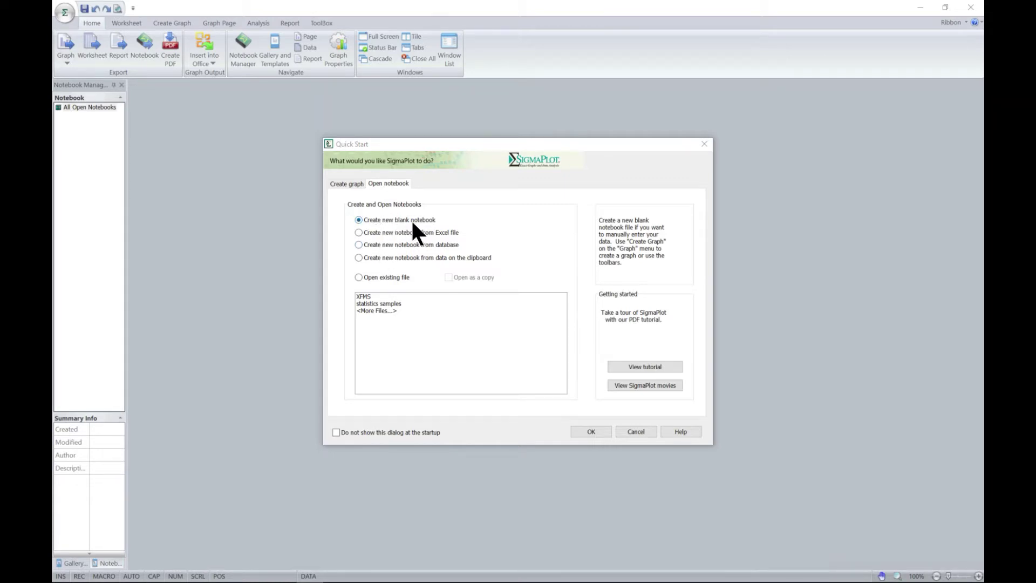
# Step: Create a new blank notebook, Notebook1, with an empty Data 1 worksheet, and dismiss the startup tip
pyautogui.click(593, 426)
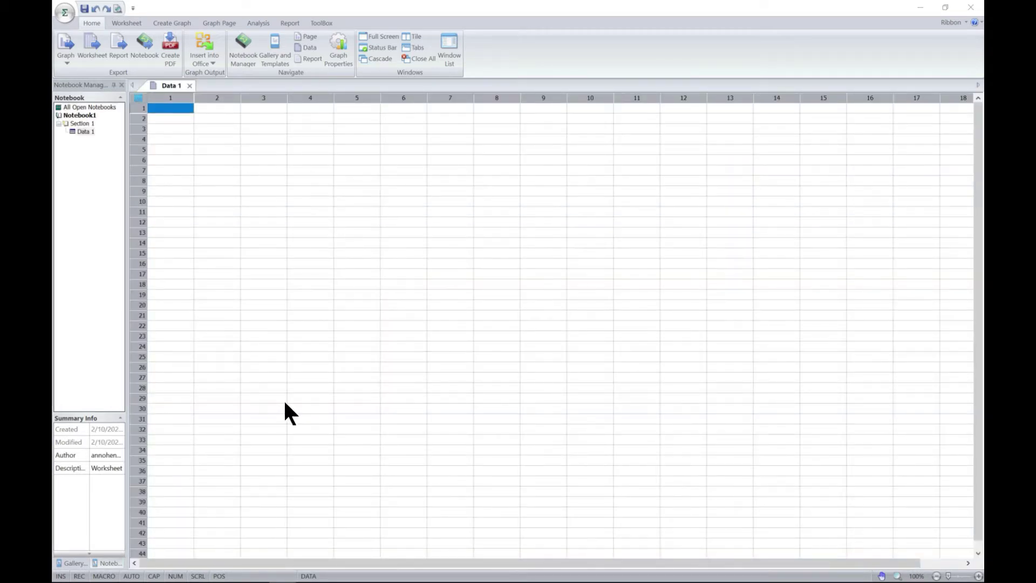
pyautogui.click(579, 354)
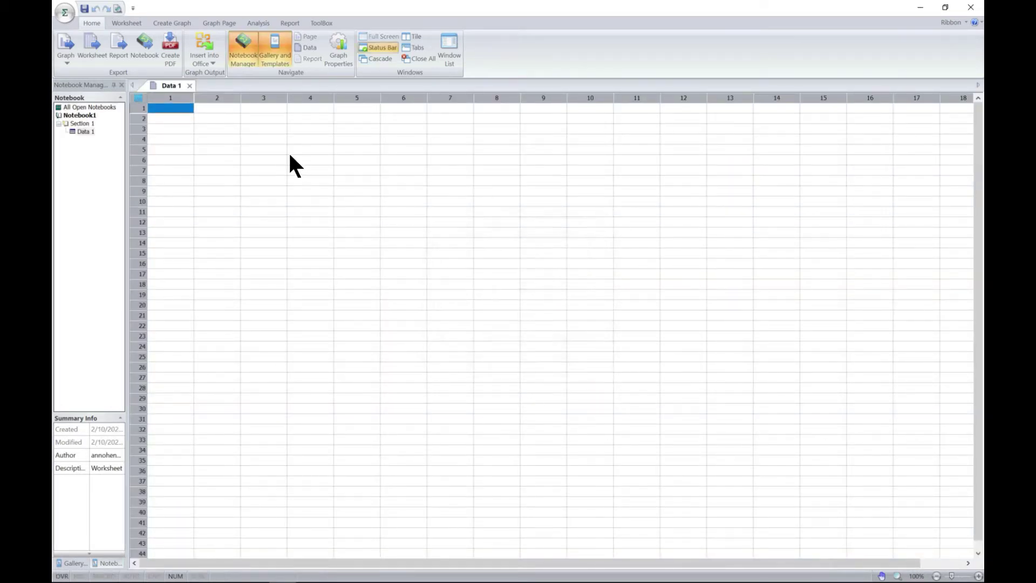
pyautogui.click(64, 11)
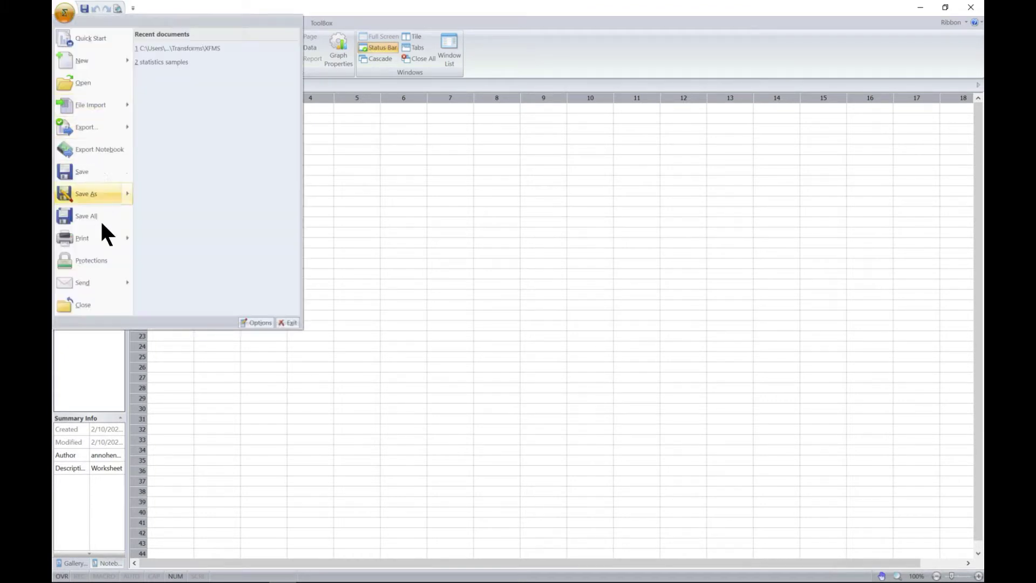
pyautogui.click(104, 268)
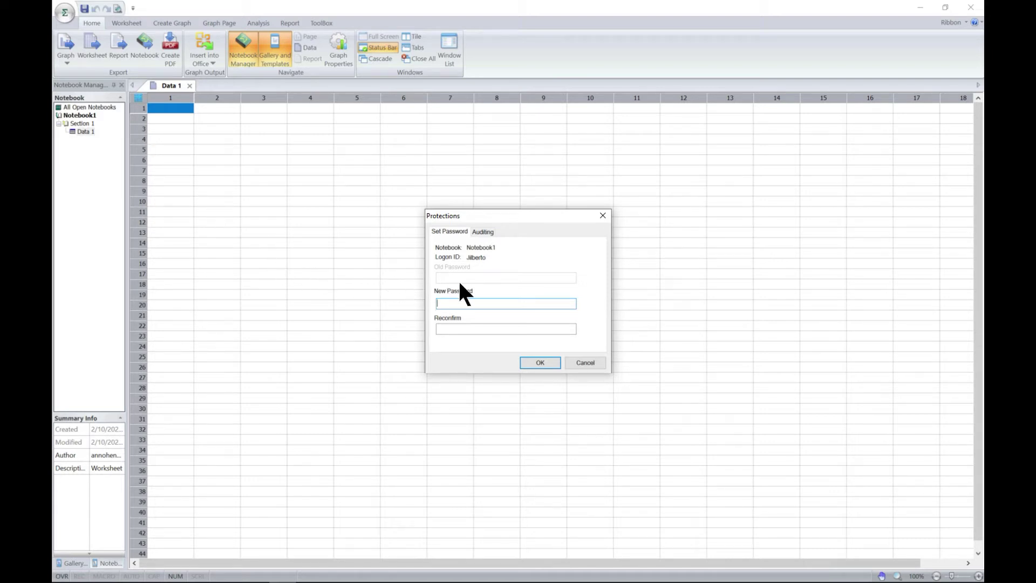
pyautogui.click(483, 232)
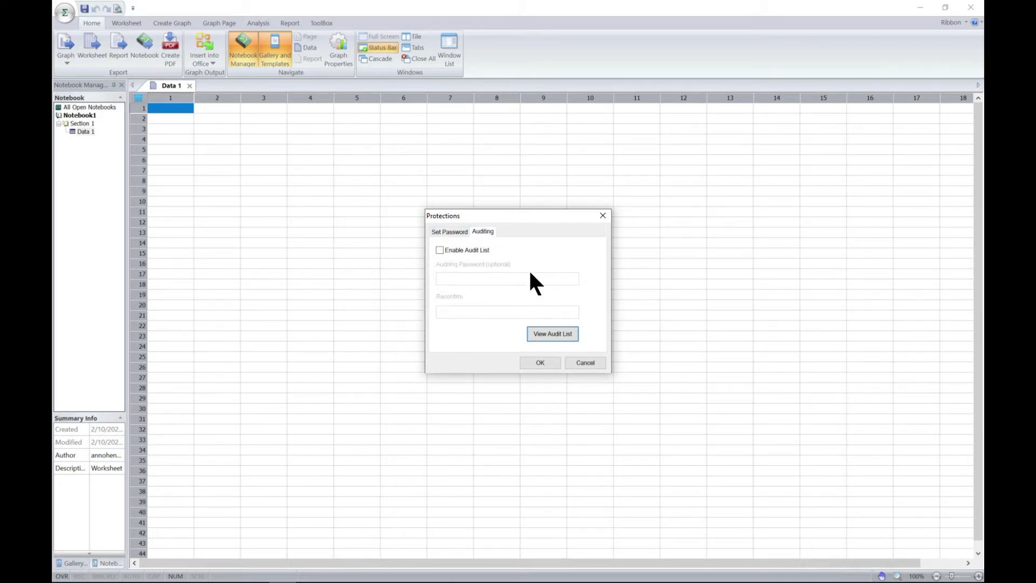
pyautogui.click(452, 231)
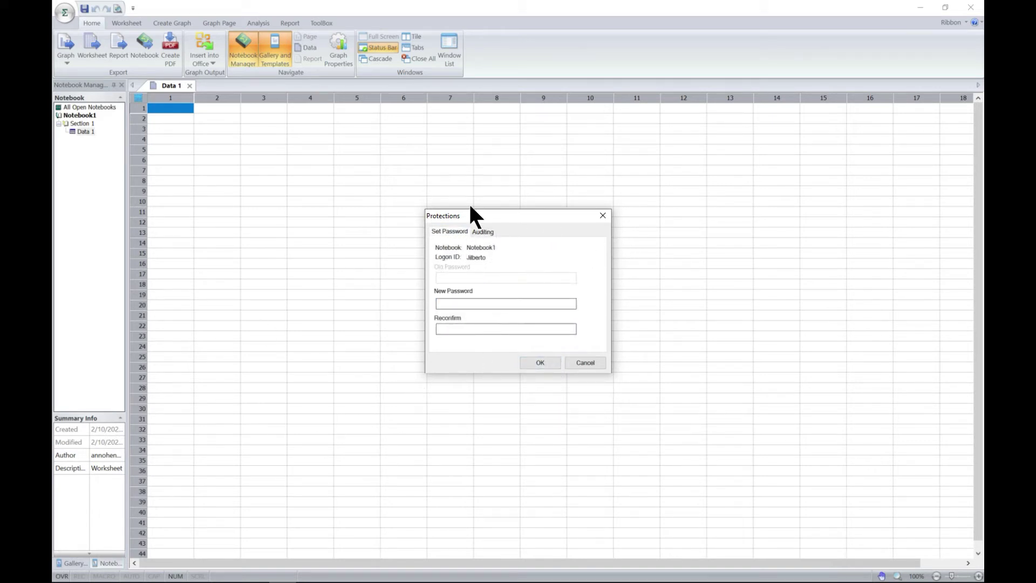
pyautogui.click(602, 216)
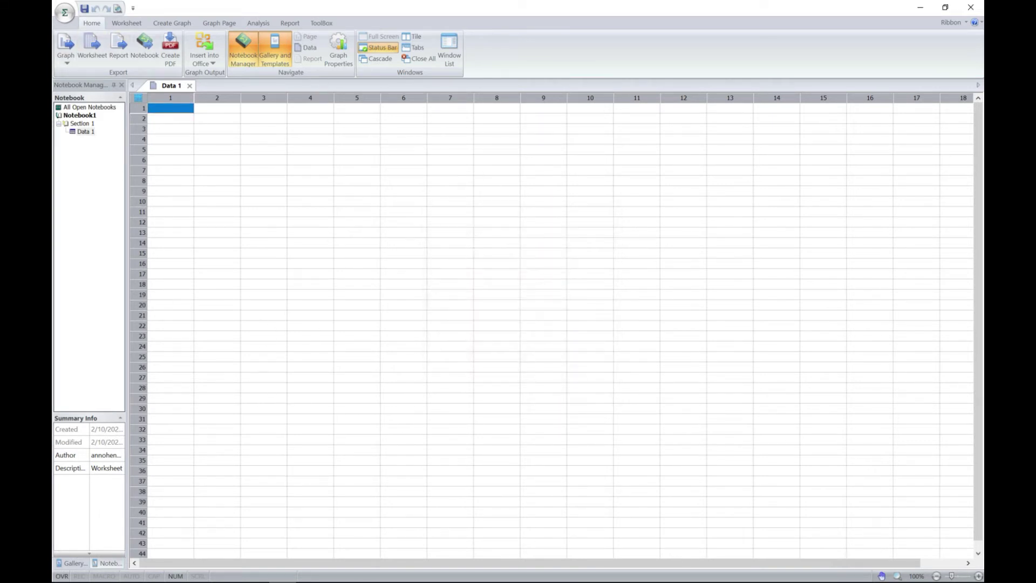
pyautogui.click(66, 22)
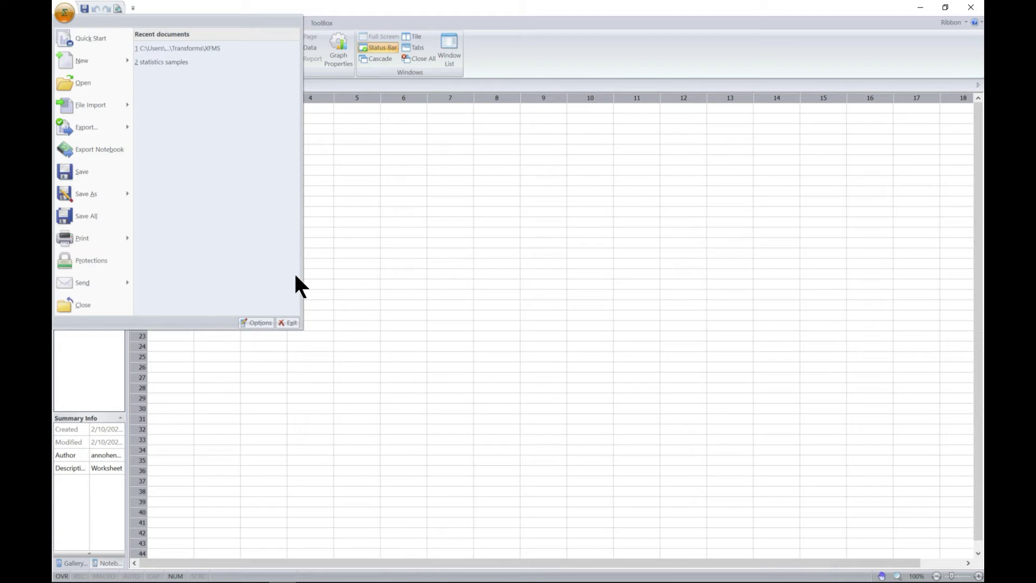
pyautogui.click(376, 251)
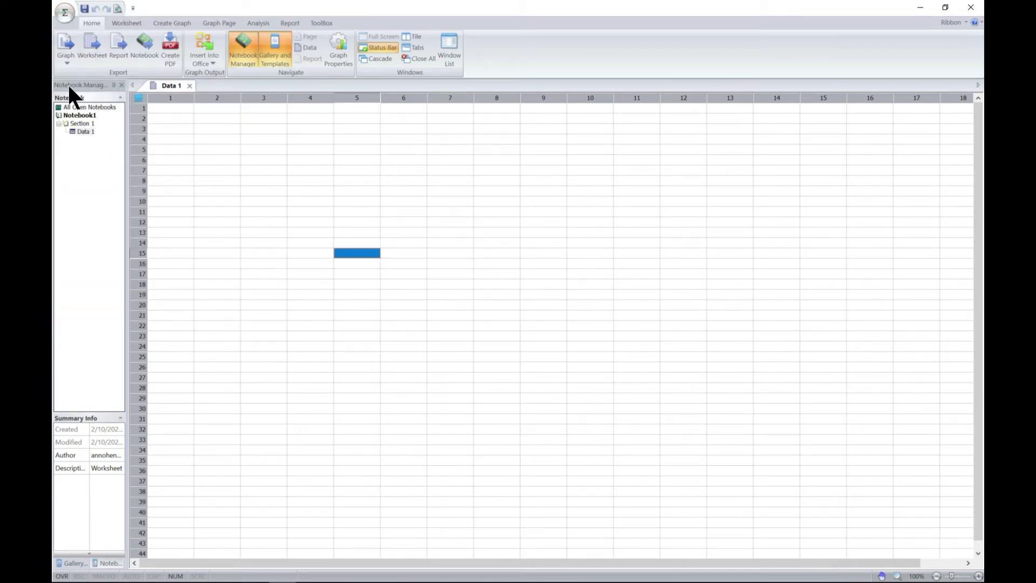
pyautogui.moveTo(123, 127); pyautogui.dragTo(211, 124)
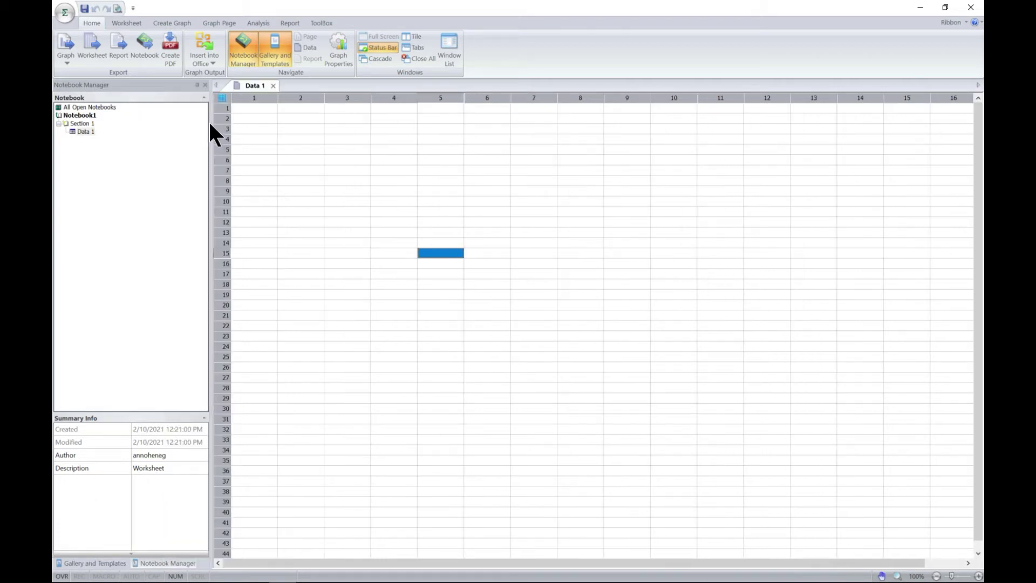
# Step: Widen the Notebook Manager pane and select Notebook1 to read its summary details
pyautogui.moveTo(209, 120); pyautogui.dragTo(316, 112)
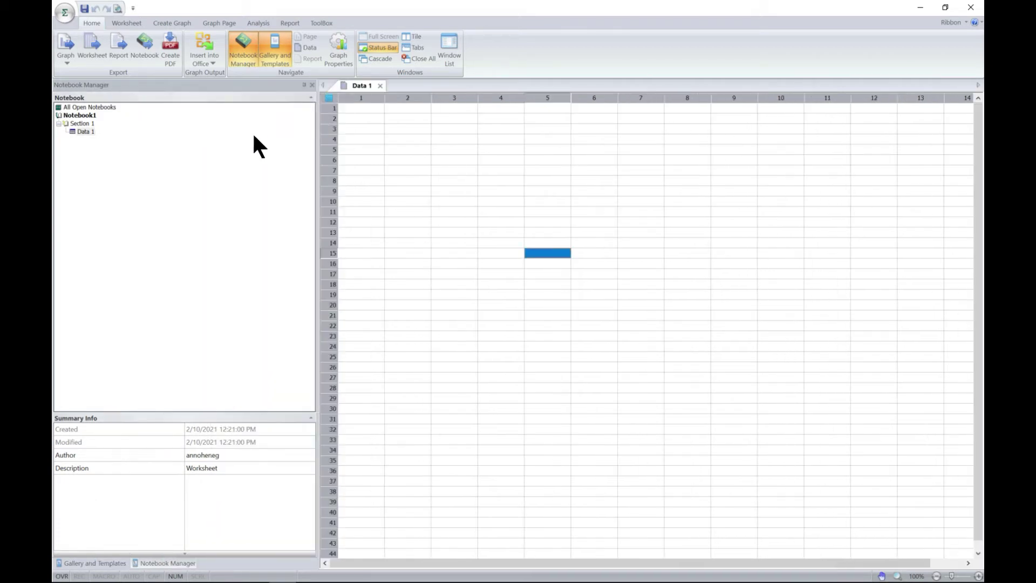
pyautogui.click(90, 107)
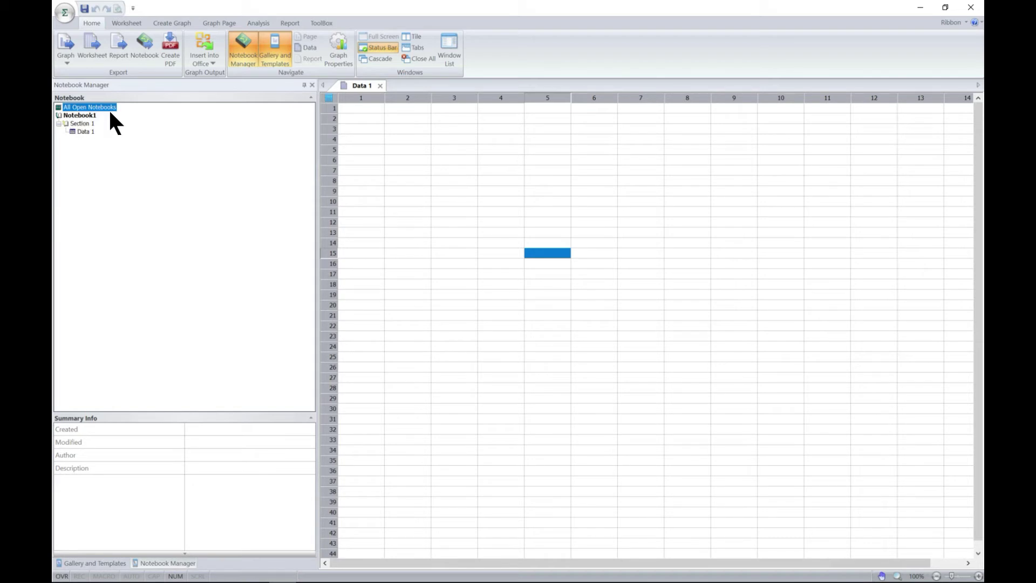
pyautogui.click(68, 115)
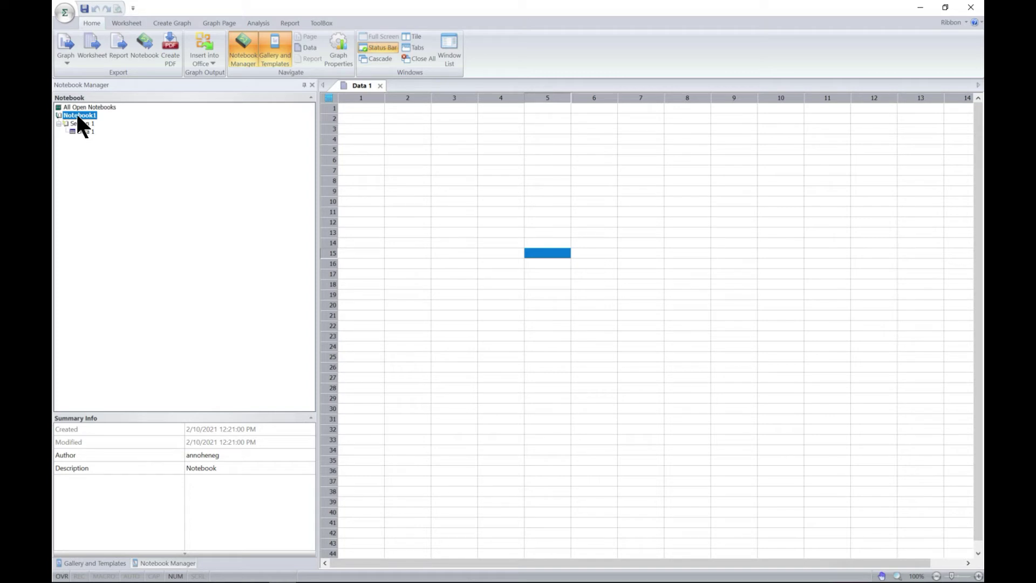
pyautogui.rightClick(77, 115)
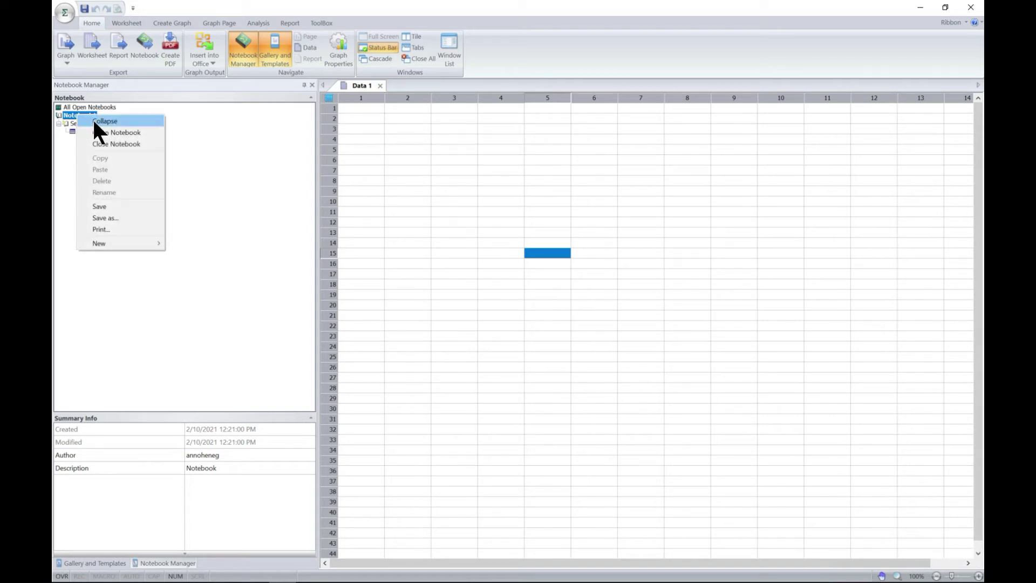
# Step: Collapse and re-expand Notebook1 in the tree, then bring up its New submenu
pyautogui.click(99, 132)
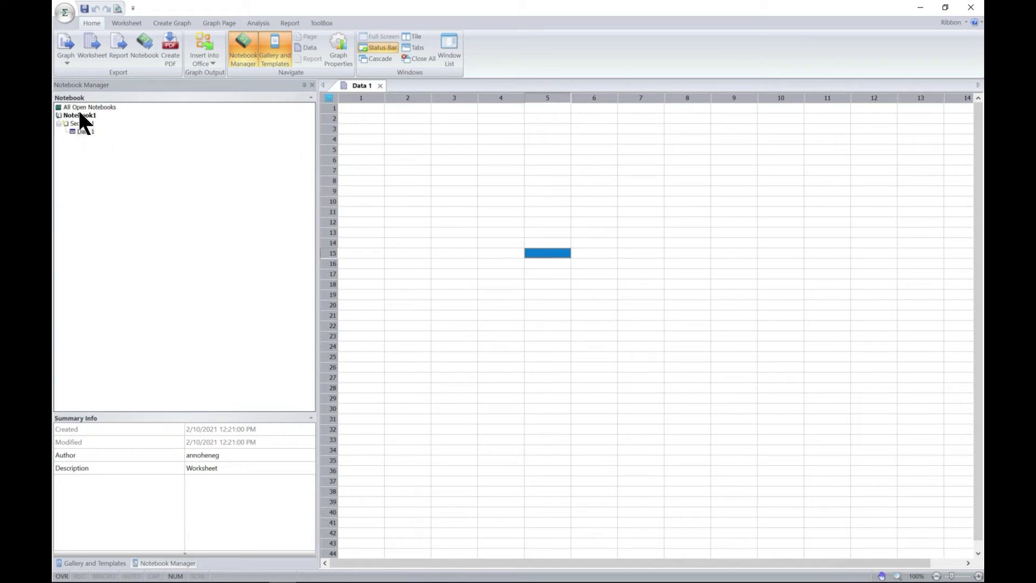
pyautogui.click(60, 116)
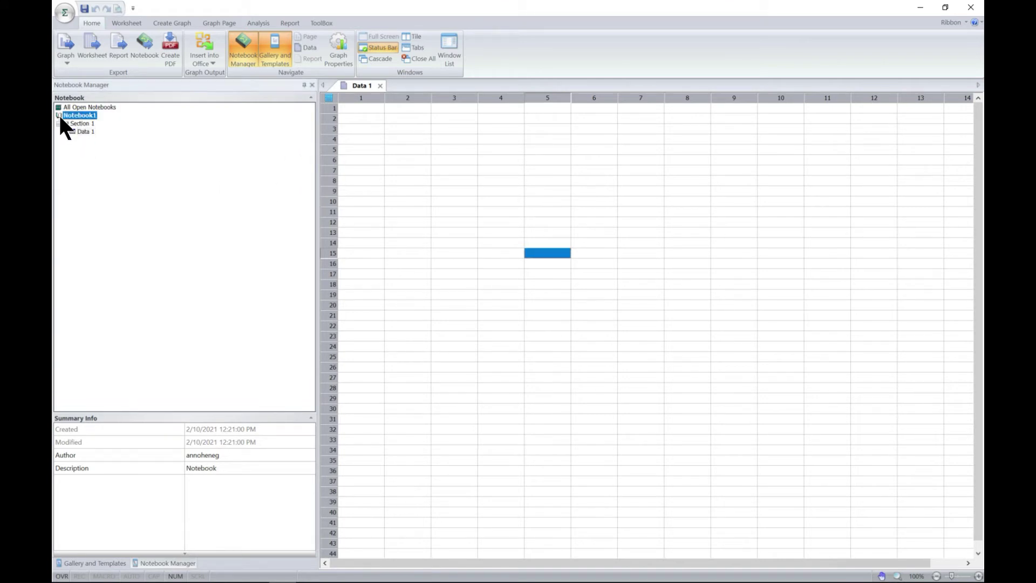
pyautogui.rightClick(65, 116)
pyautogui.click(83, 124)
pyautogui.rightClick(68, 116)
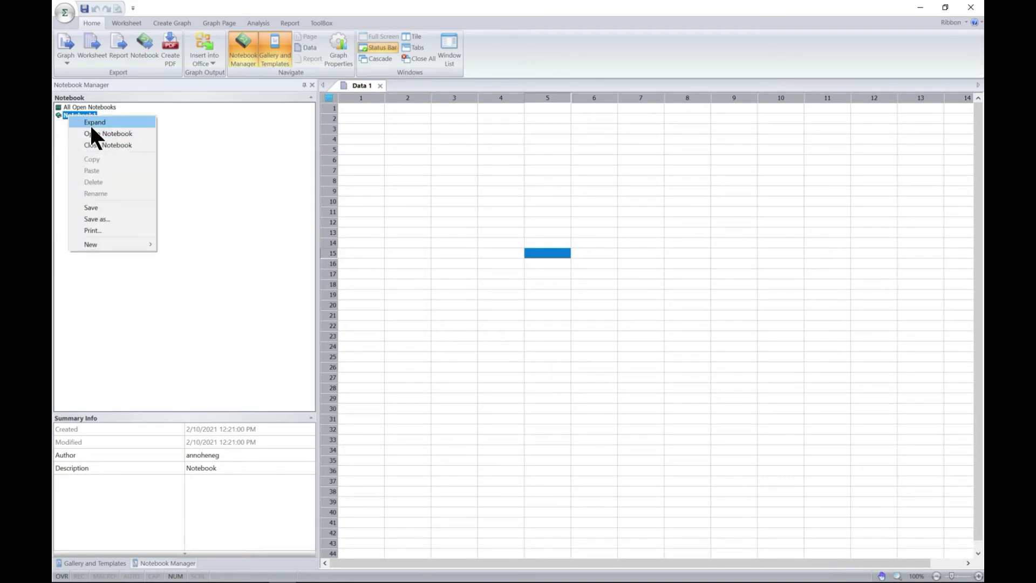
pyautogui.click(93, 121)
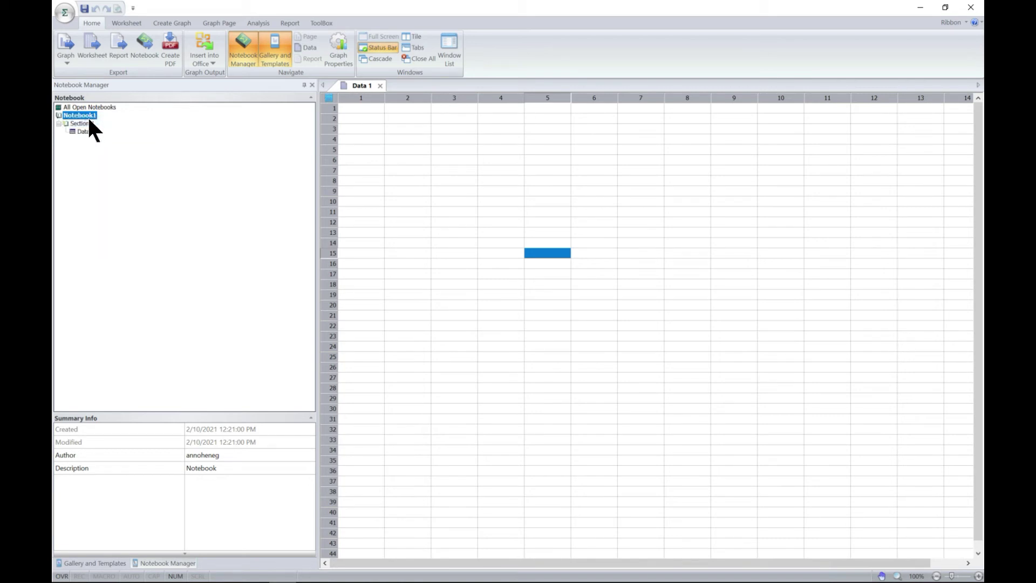
pyautogui.rightClick(85, 115)
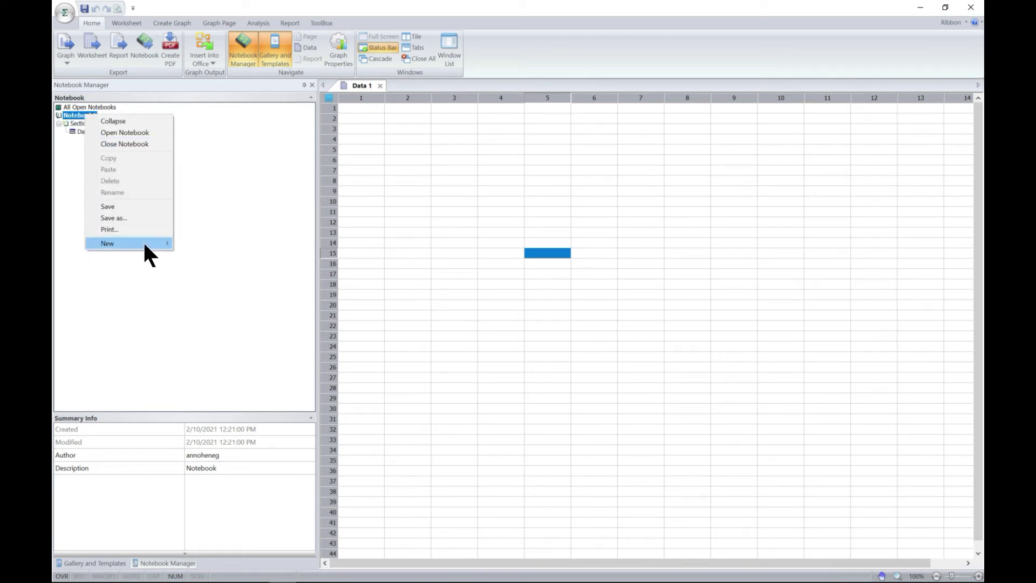
pyautogui.moveTo(145, 244)
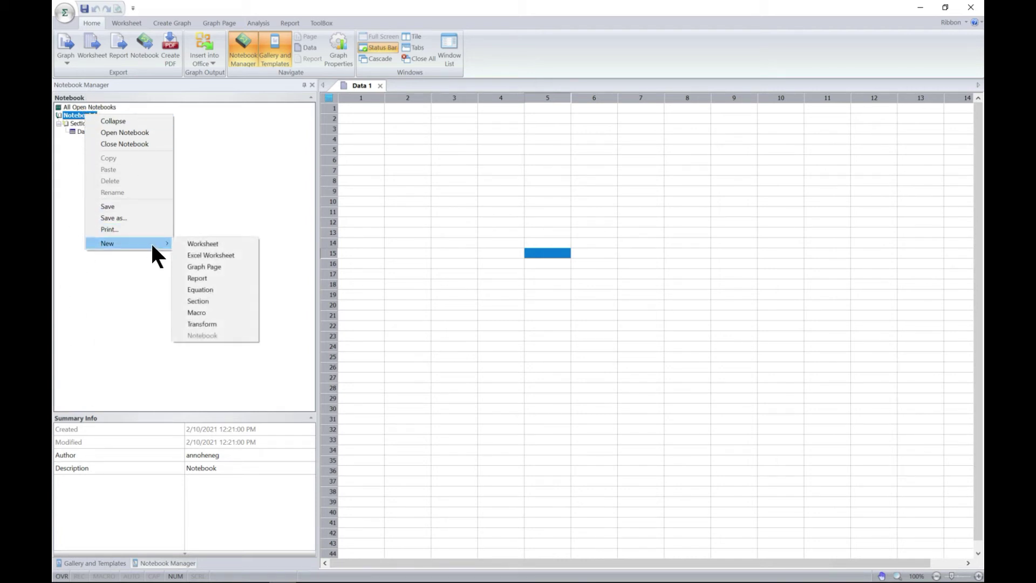
# Step: Add Section 2 to Notebook1 with New > Section, then select Section 1
pyautogui.click(212, 303)
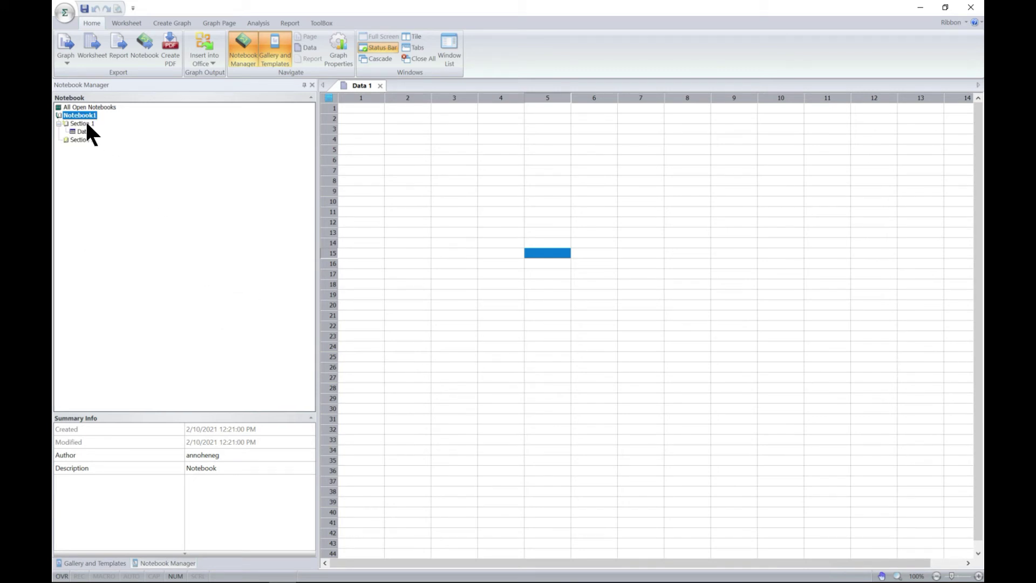
pyautogui.click(83, 139)
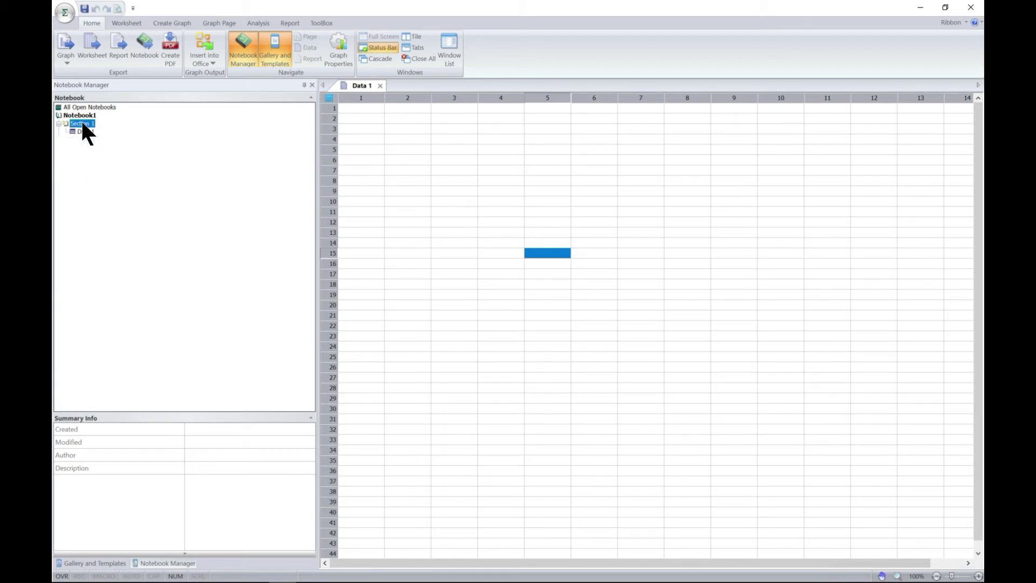
pyautogui.rightClick(85, 125)
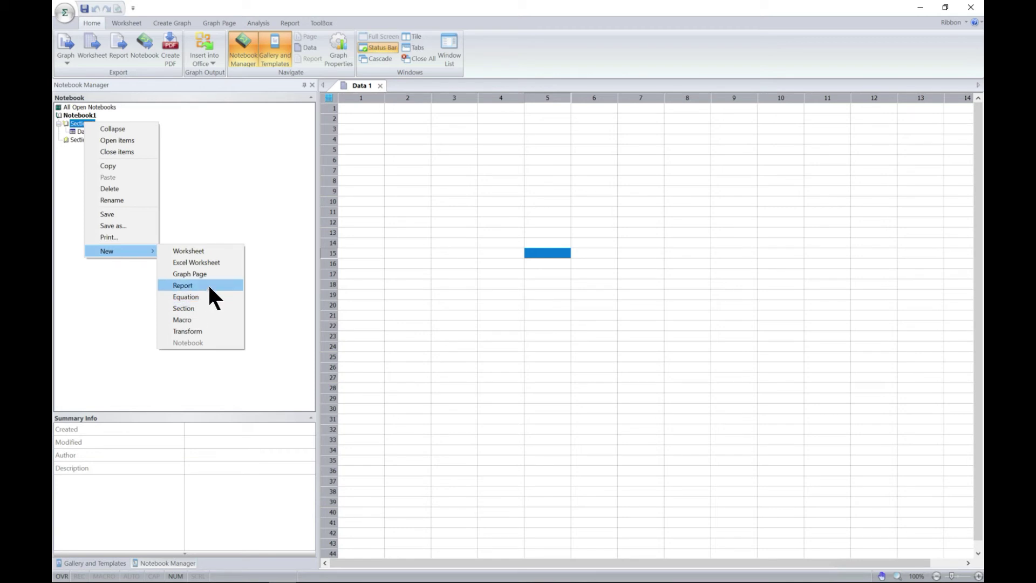
# Step: Create Section 3 holding a blank Data 2 worksheet, then select Section 2
pyautogui.click(220, 251)
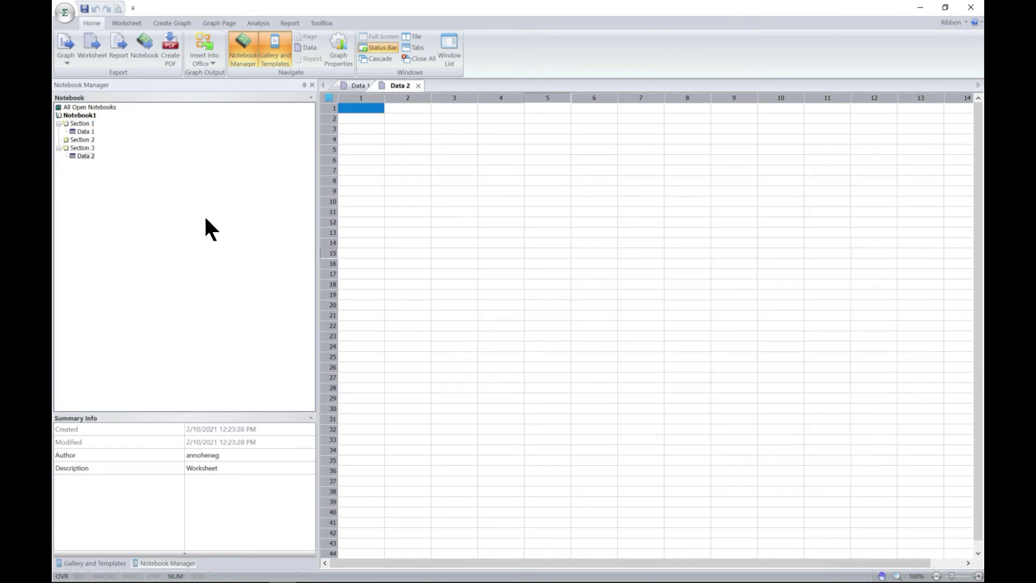
pyautogui.click(76, 123)
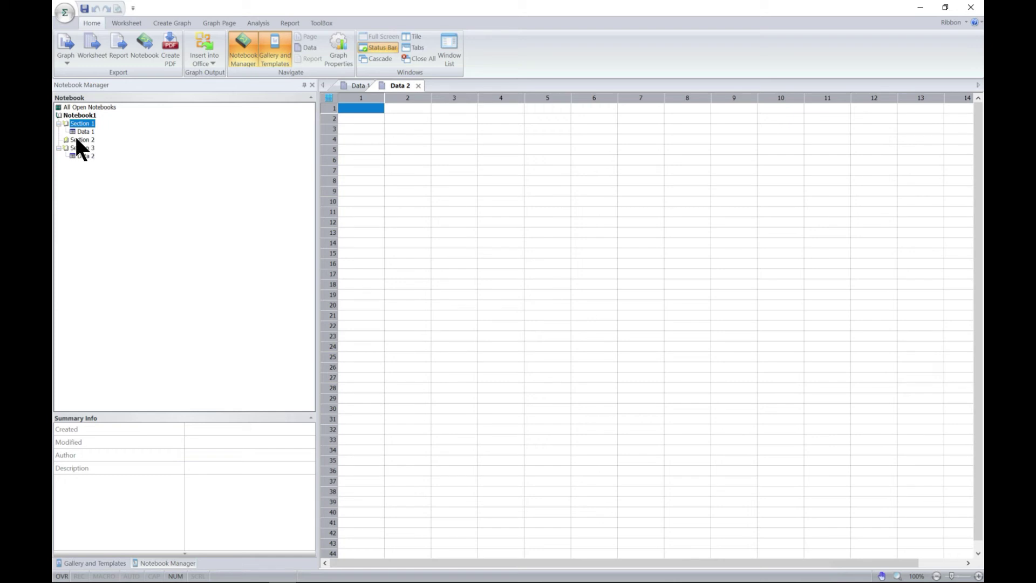
pyautogui.click(70, 139)
# Step: Add a blank worksheet, Data 3, to Section 2 with New > Worksheet
pyautogui.rightClick(68, 138)
pyautogui.click(77, 144)
pyautogui.rightClick(85, 139)
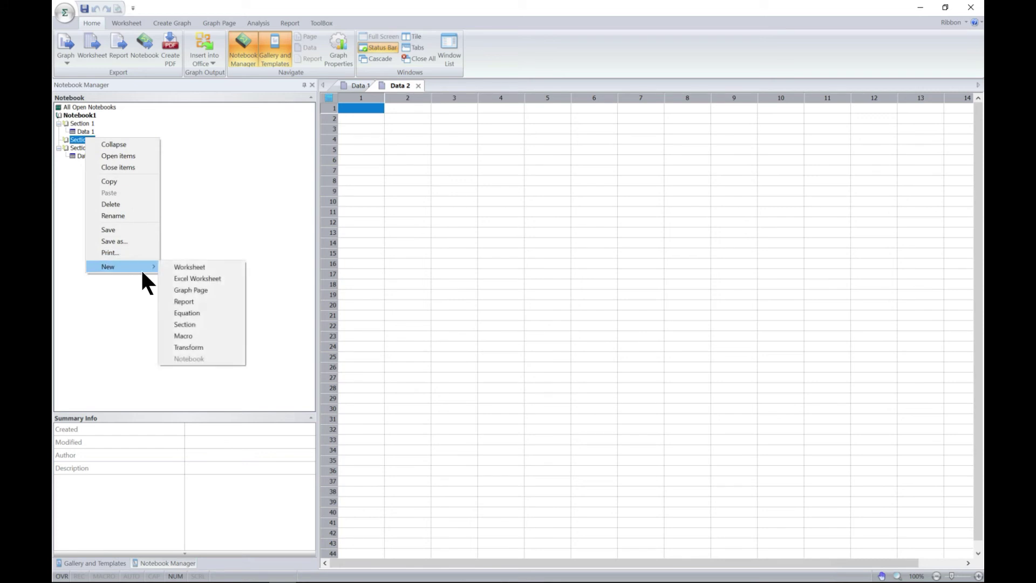
pyautogui.click(179, 265)
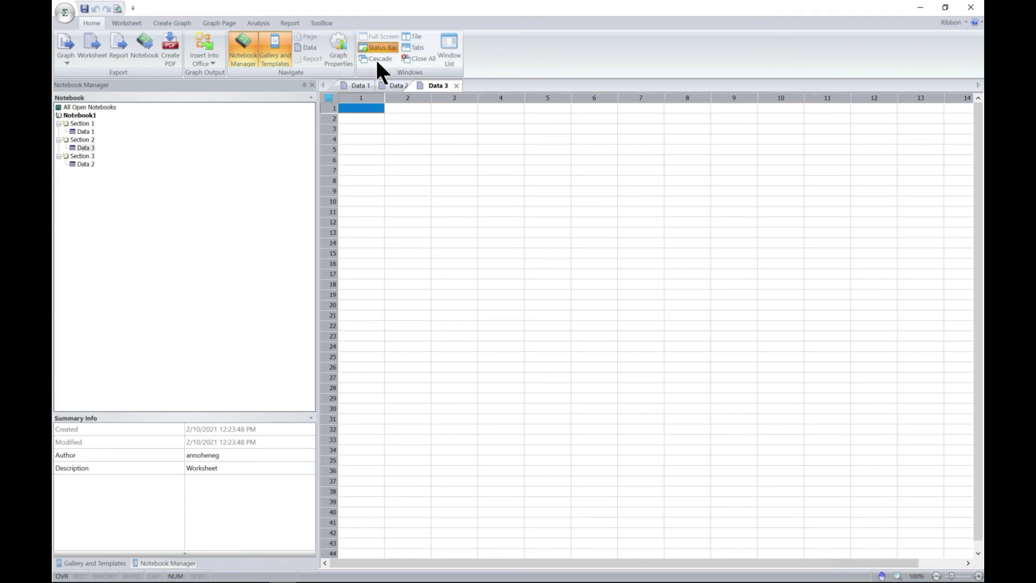
pyautogui.click(81, 131)
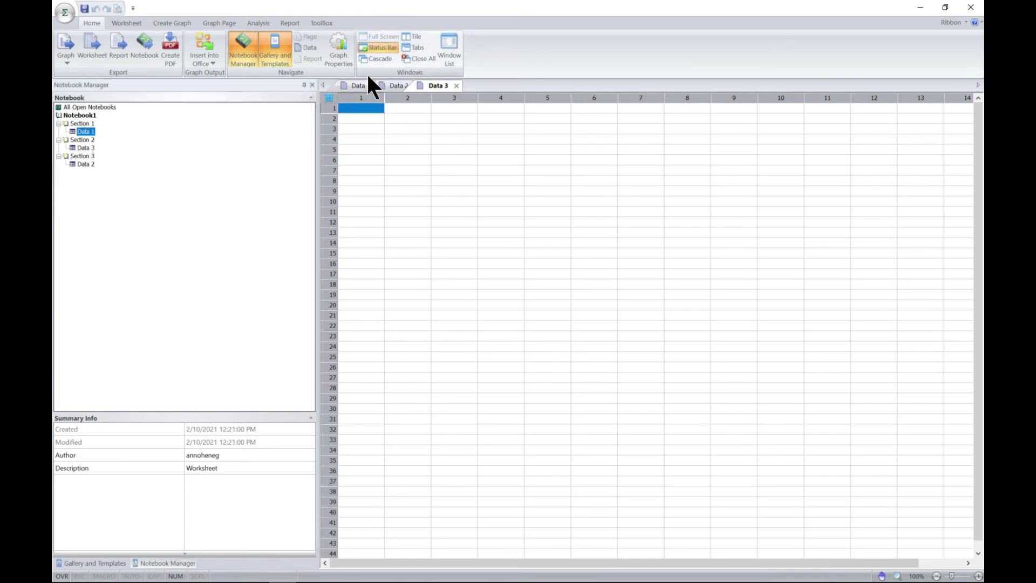
# Step: Switch between the Data 1, Data 2 and Data 3 worksheets, close them, and reopen Data 3 from Notebook Manager
pyautogui.click(357, 84)
pyautogui.click(408, 85)
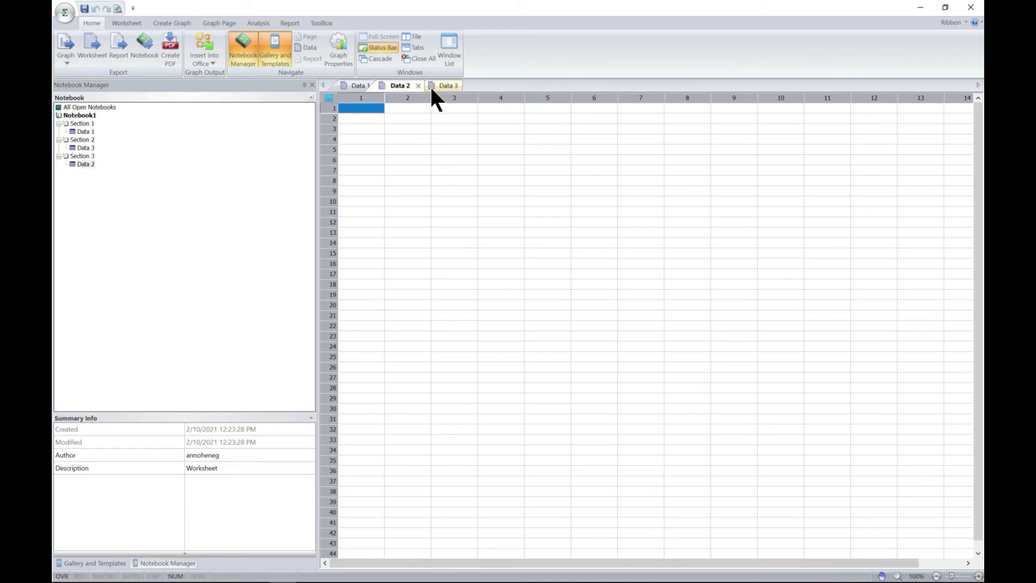
pyautogui.click(436, 86)
pyautogui.click(454, 85)
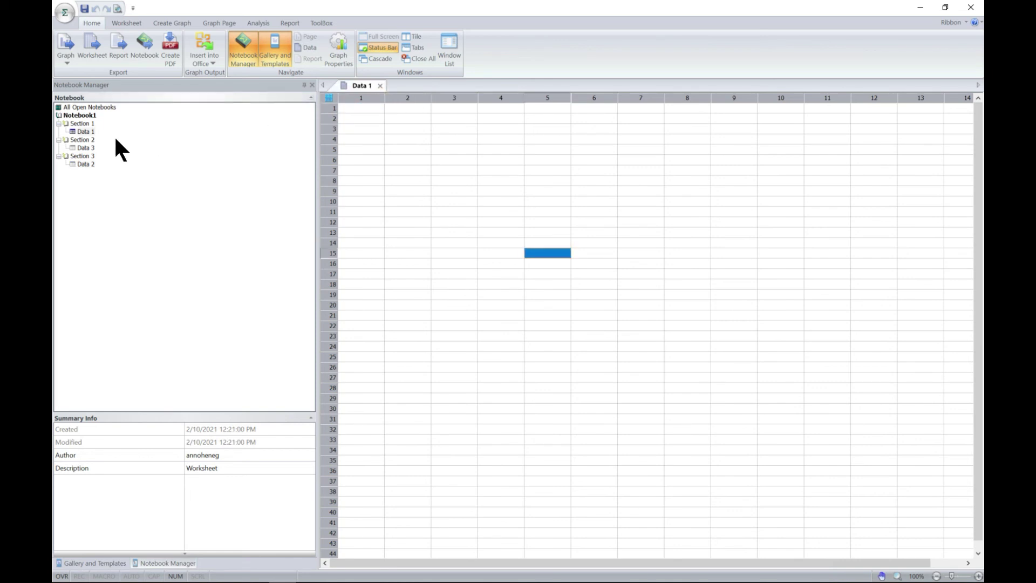
pyautogui.doubleClick(85, 147)
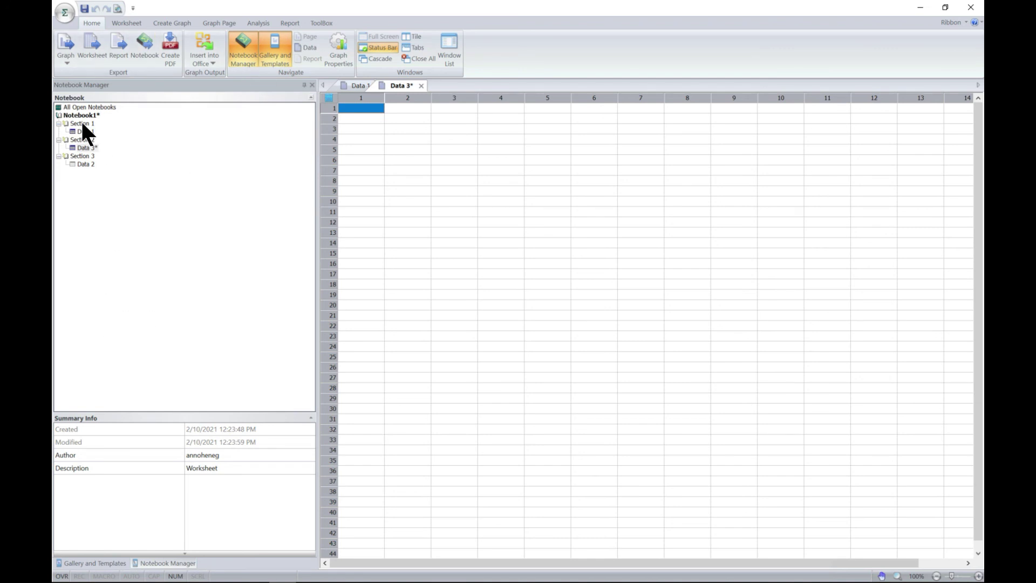
pyautogui.rightClick(80, 163)
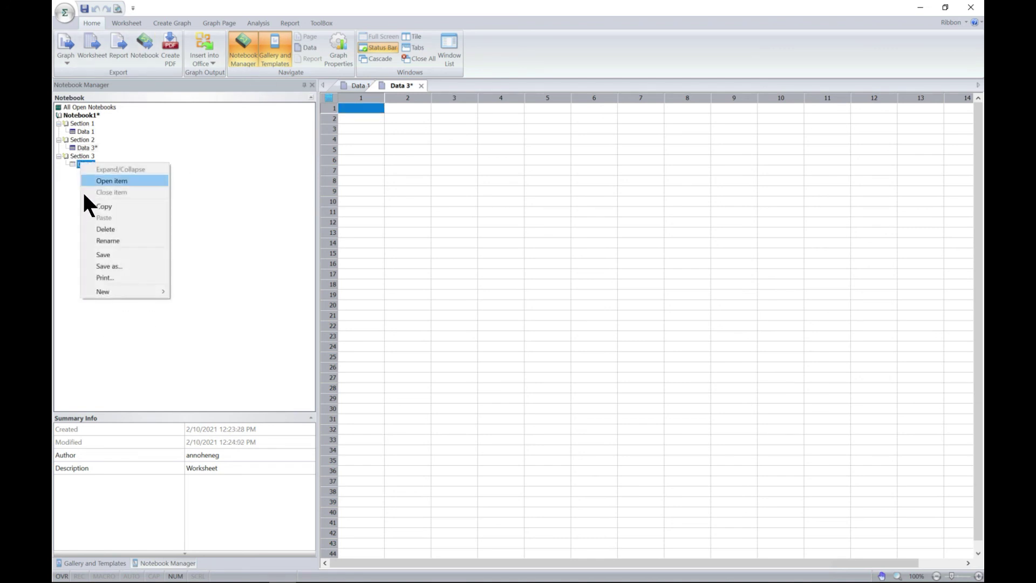
# Step: Dismiss the Data 2 menu and bring up the options for All Open Notebooks
pyautogui.moveTo(102, 291)
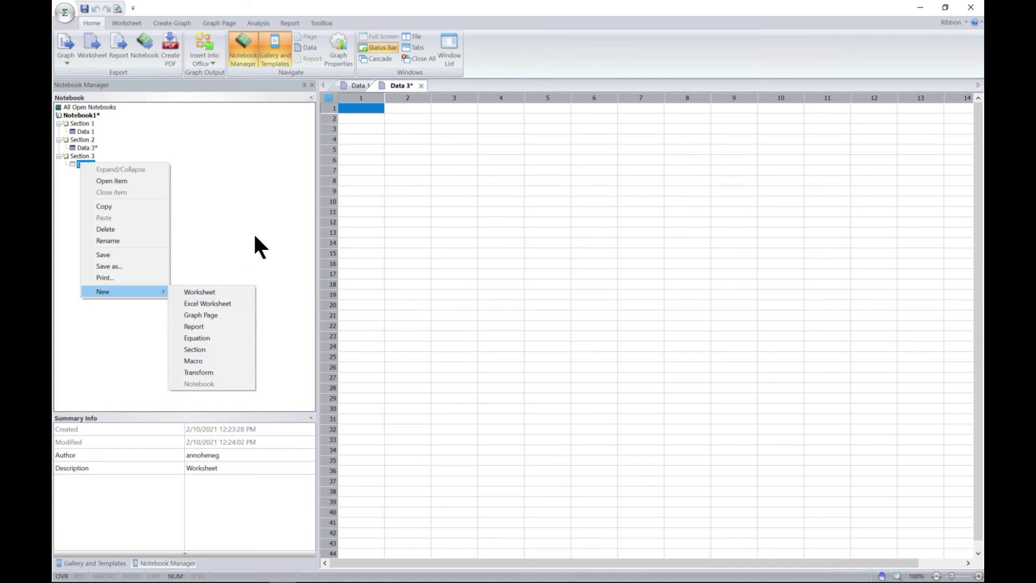
pyautogui.click(270, 163)
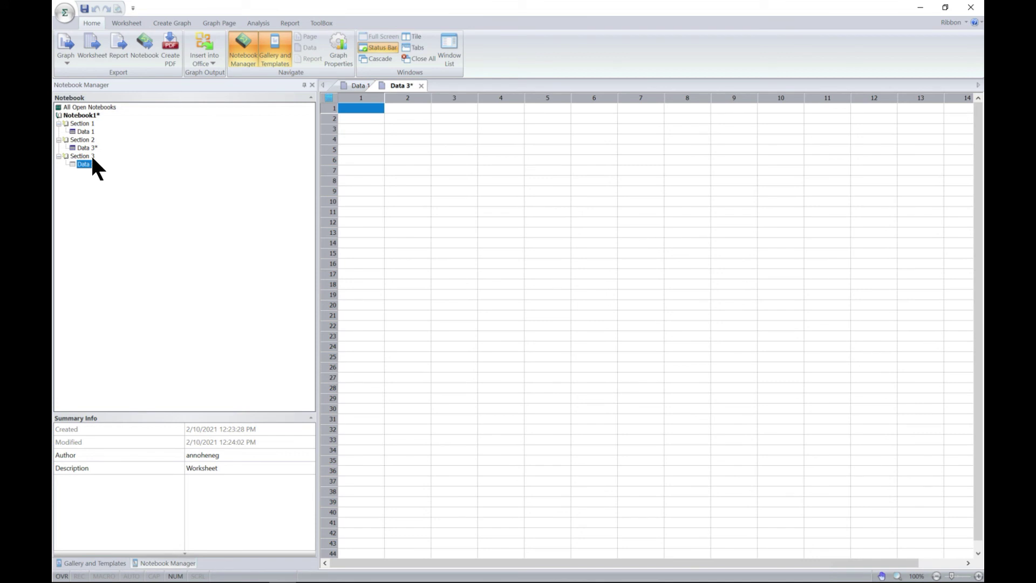
pyautogui.click(72, 109)
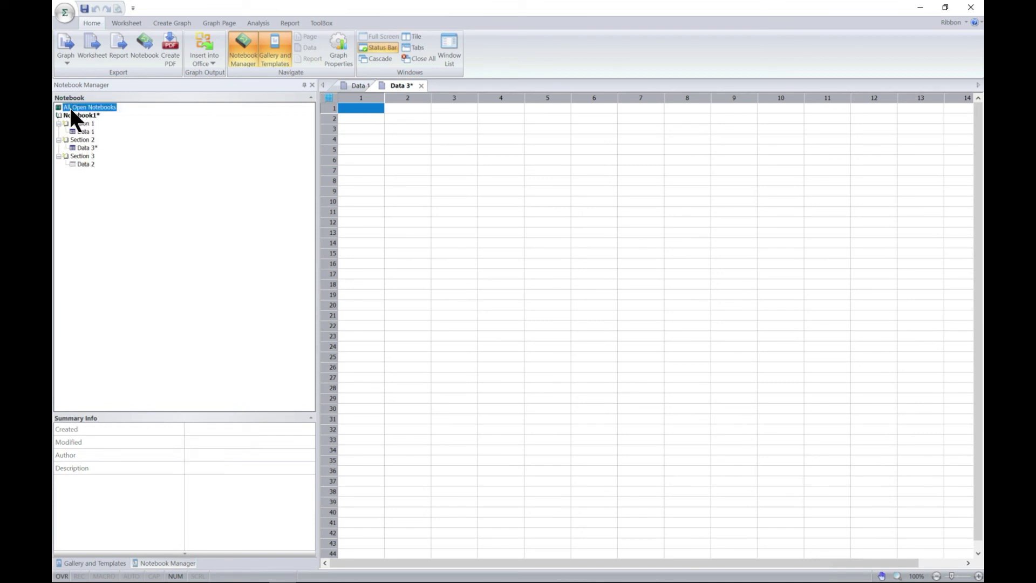
pyautogui.rightClick(71, 109)
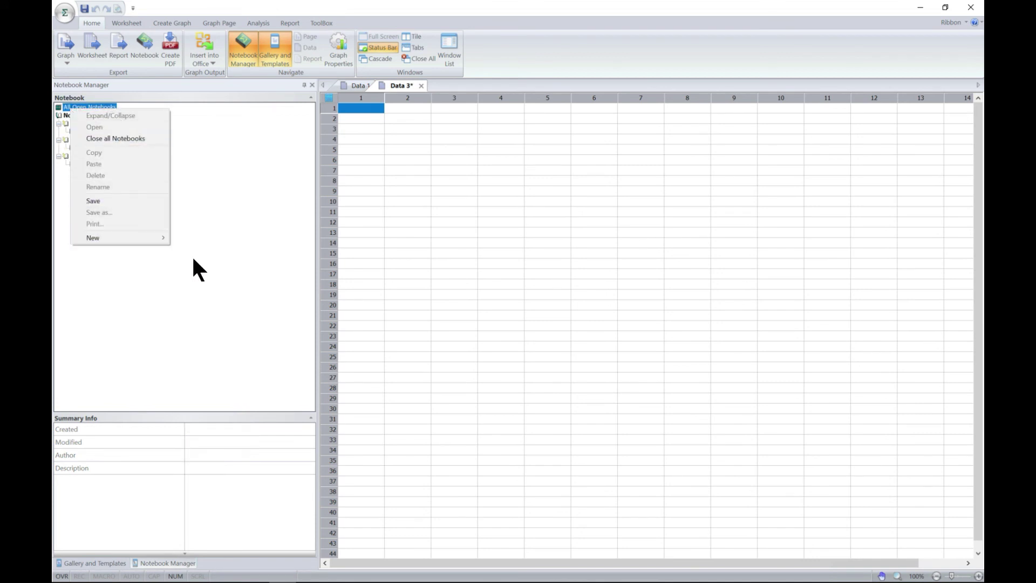